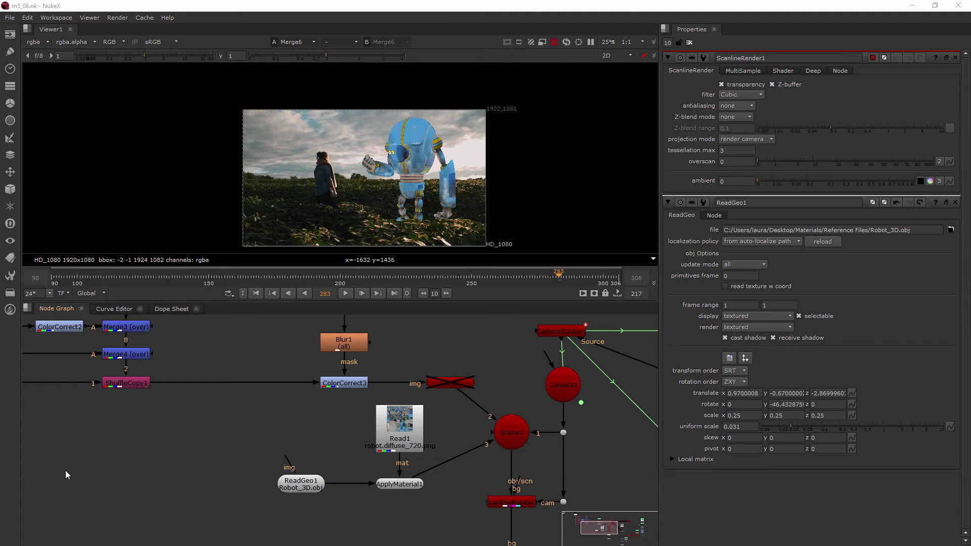
Create a RayRender node with the 'rav' search and place it beside ScanlineRender1
middle_drag(322, 445, 188, 408)
scroll(376, 472, up, 3)
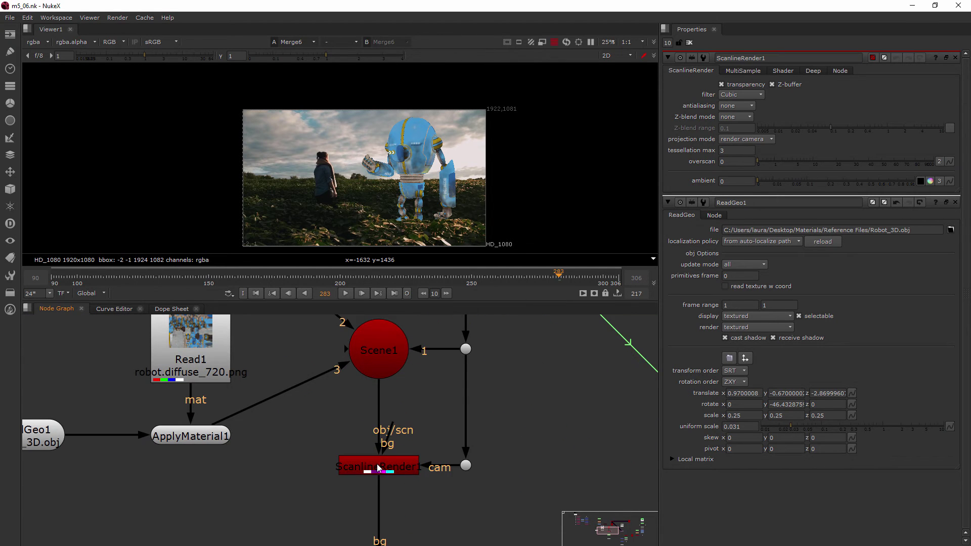
click(403, 467)
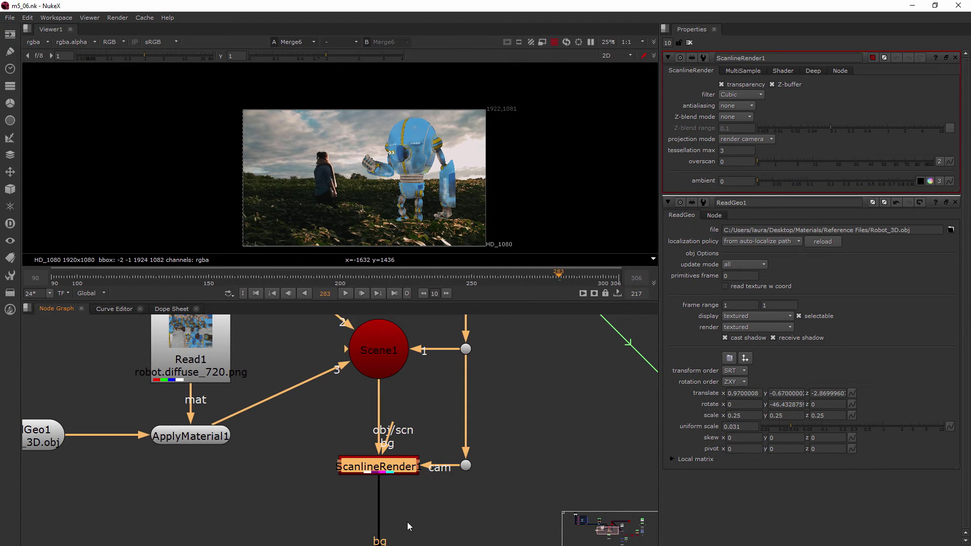
click(401, 522)
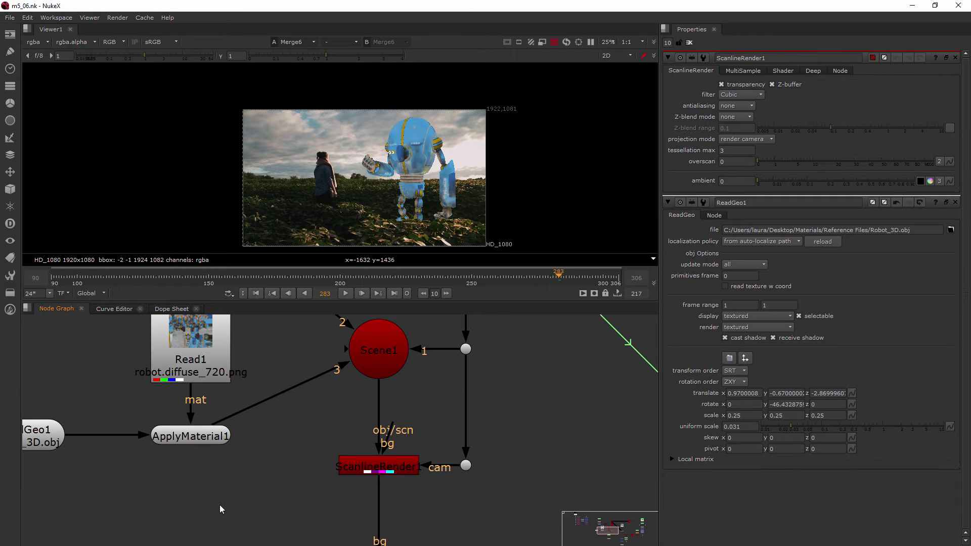
key(Tab)
text(rav)
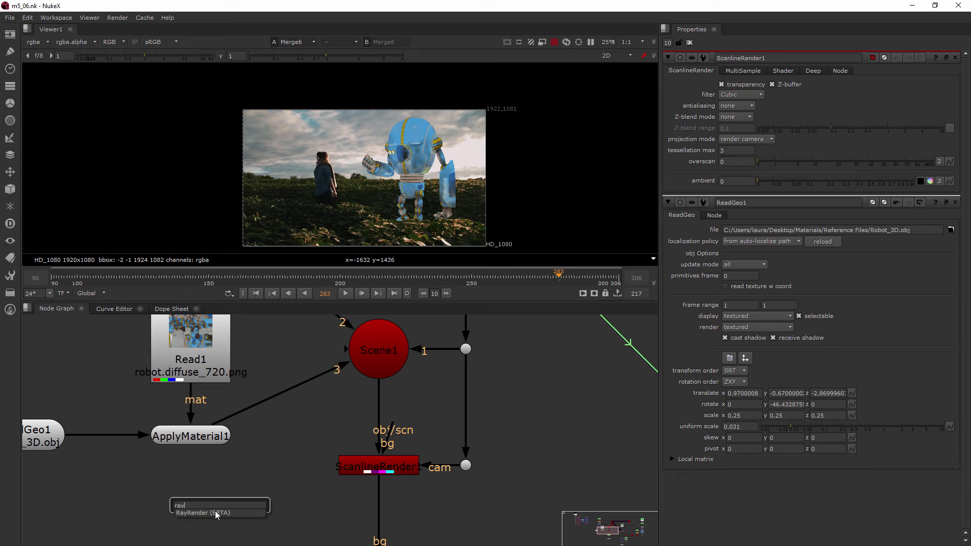
click(208, 515)
drag(232, 507, 296, 502)
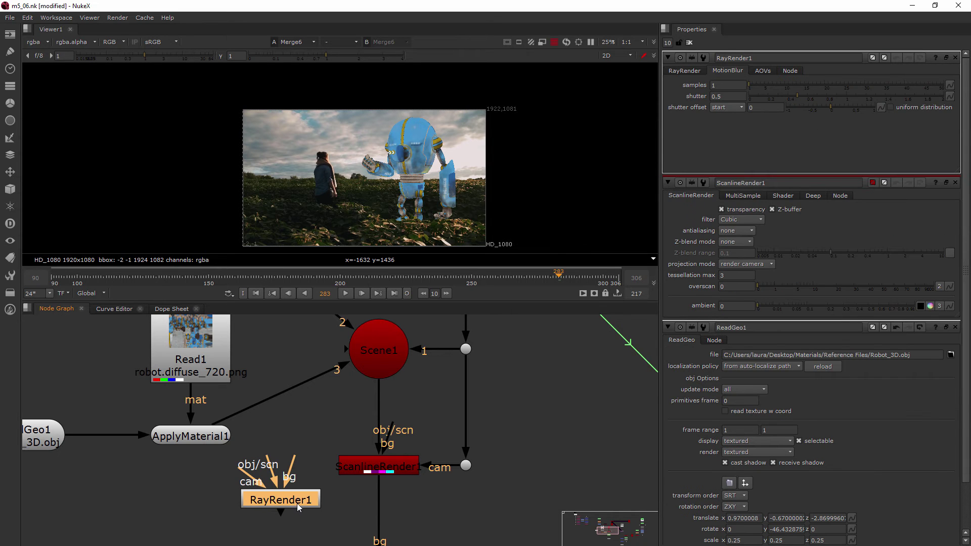
Delete ScanlineRender1 and move RayRender1 into its old place
drag(392, 467, 377, 395)
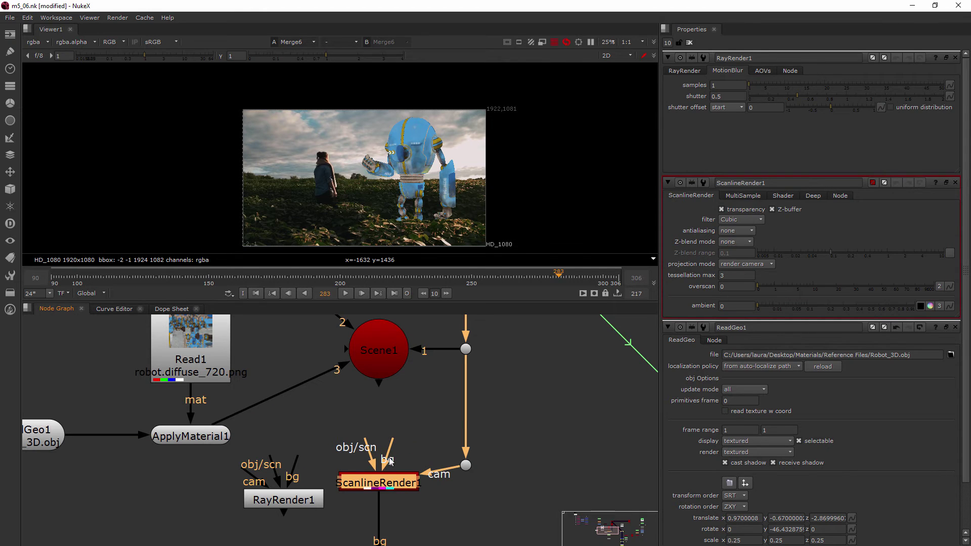
key(Delete)
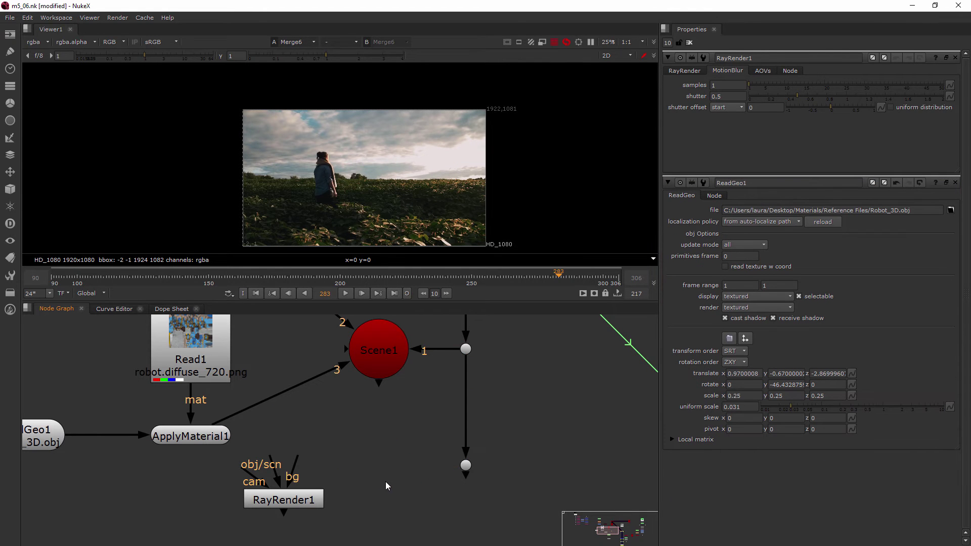
drag(276, 499, 433, 491)
Wire RayRender1's cam to the camera and obj/scn to Scene1, and feed Roto6's bg from it
drag(474, 466, 471, 465)
click(476, 471)
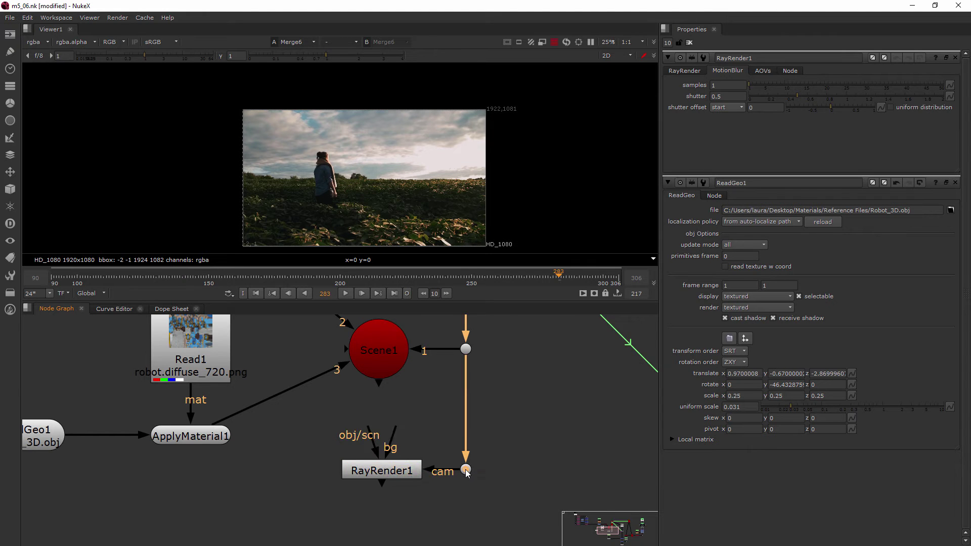
scroll(478, 418, down, 3)
middle_drag(470, 331, 456, 362)
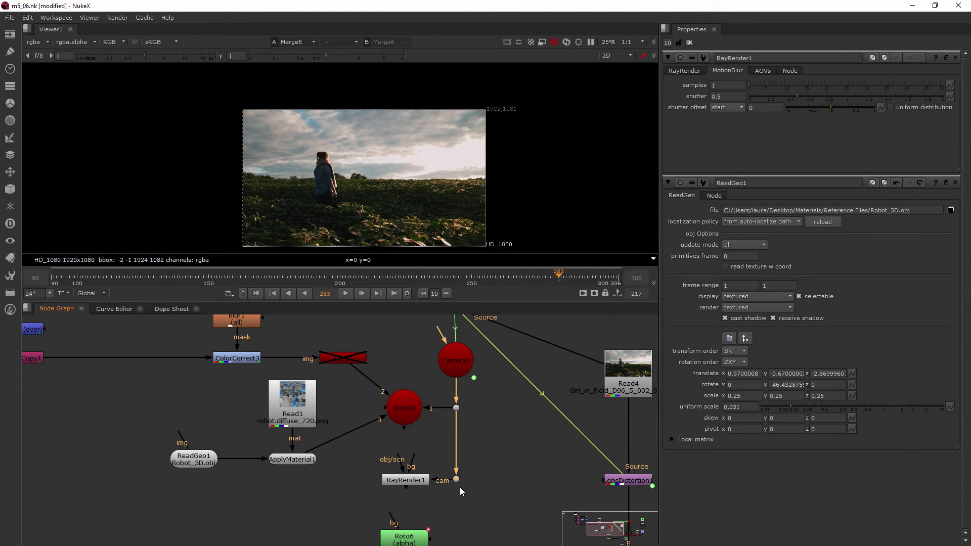
drag(404, 467, 405, 398)
click(406, 481)
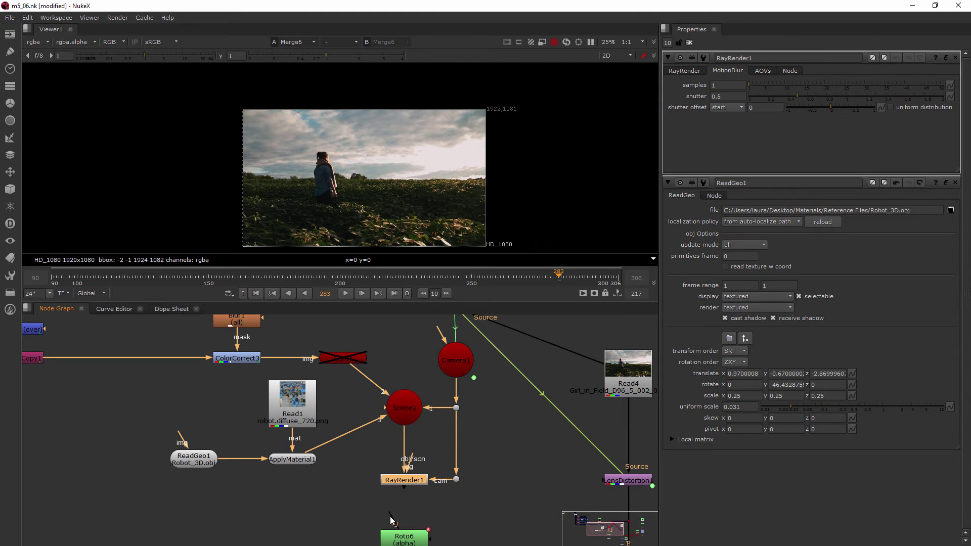
drag(390, 515, 404, 482)
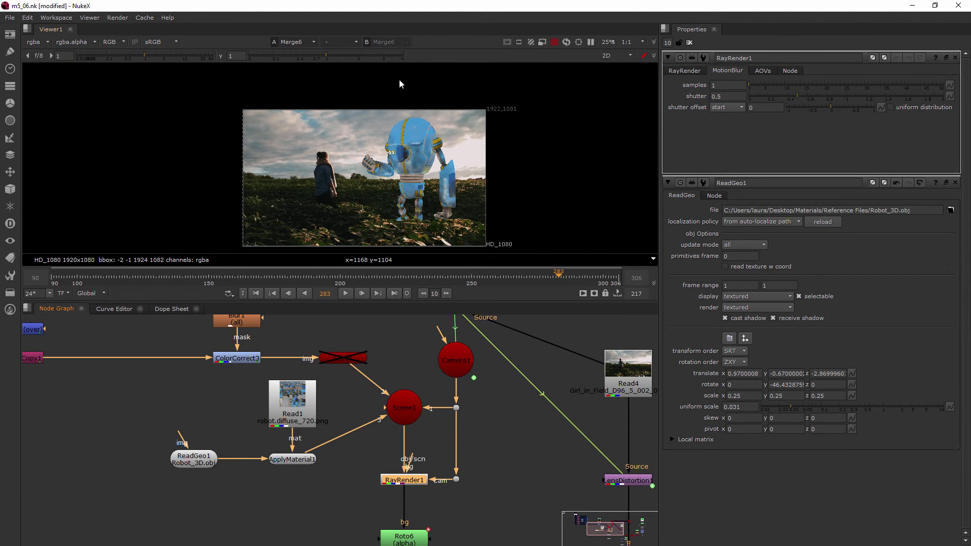
Zoom into the robot and show RayRender1's main tab: Cubic filter, 0 stochastic samples
scroll(430, 109, up, 2)
scroll(412, 124, up, 4)
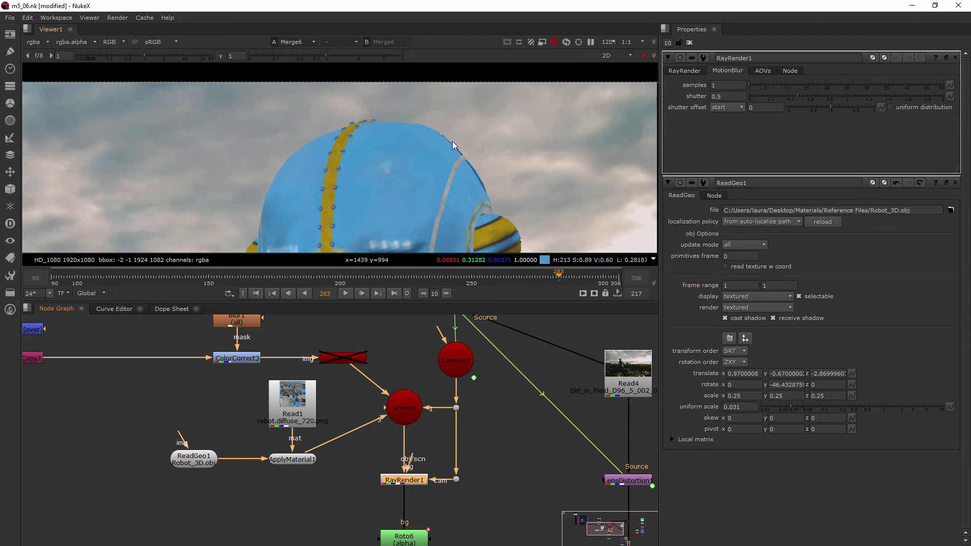
scroll(409, 116, up, 5)
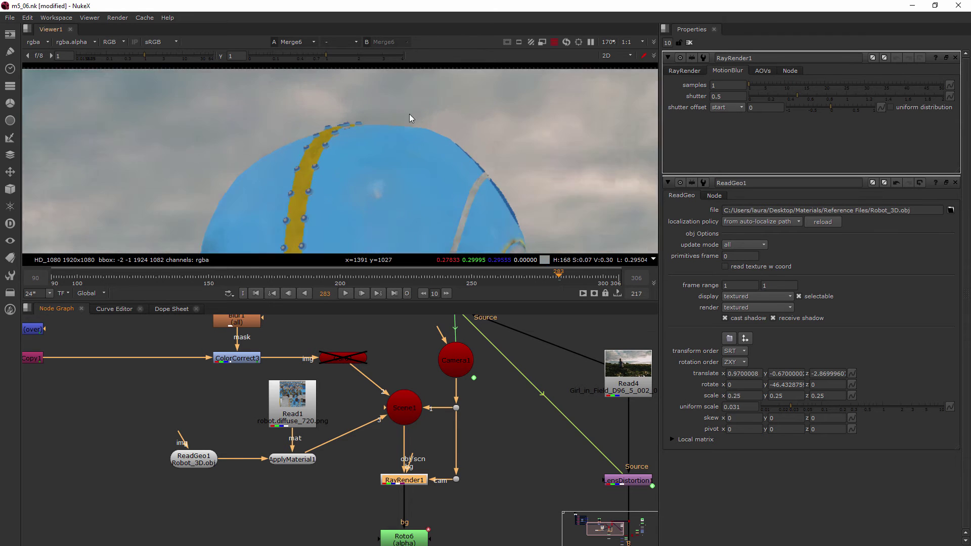
scroll(436, 134, up, 2)
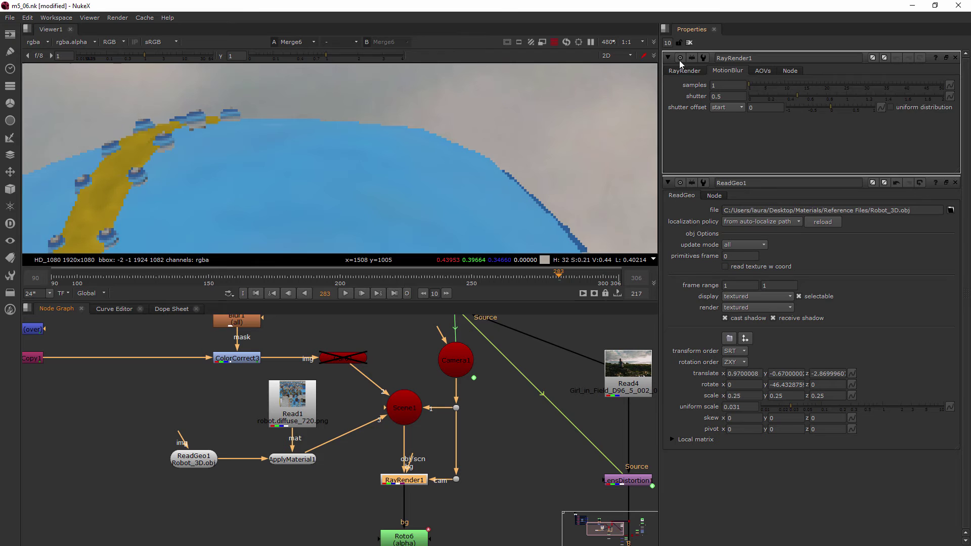
click(690, 71)
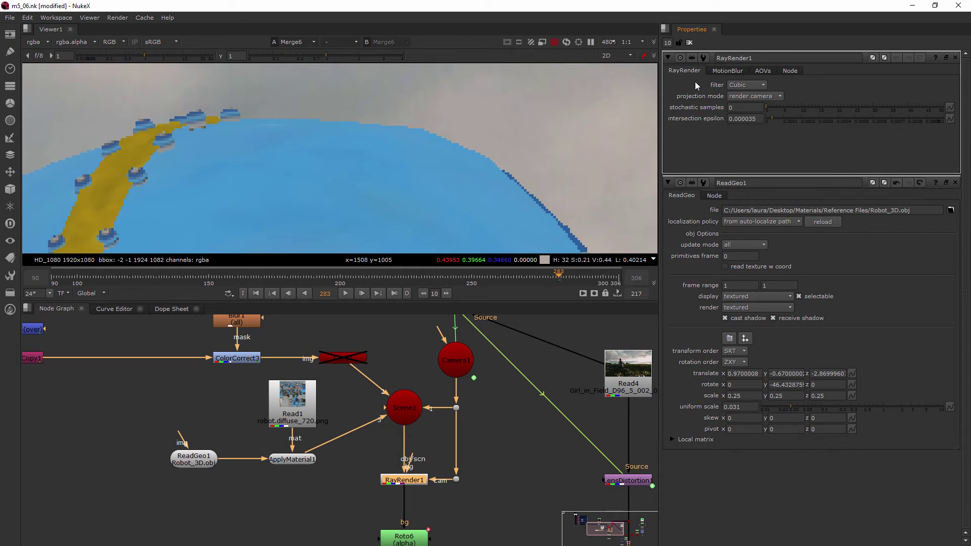
scroll(381, 172, down, 5)
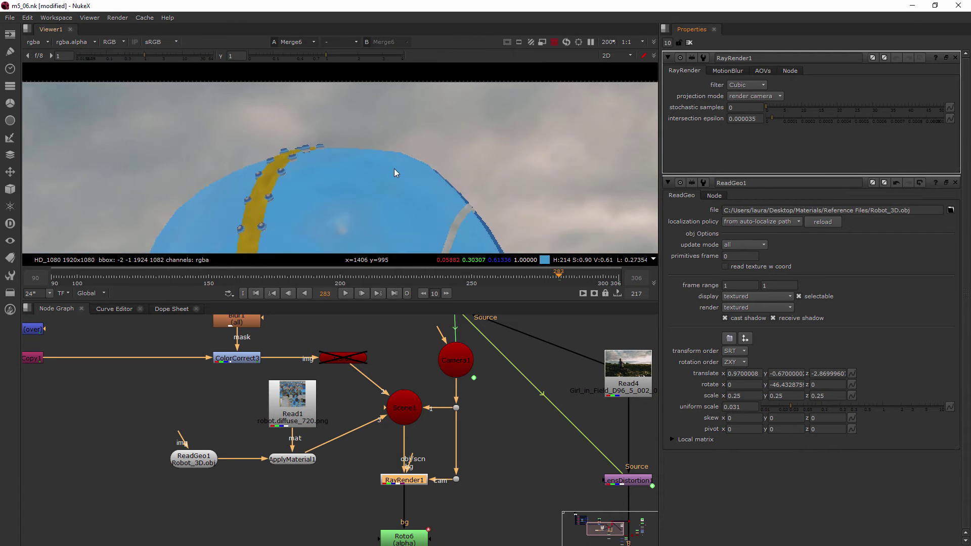
click(730, 86)
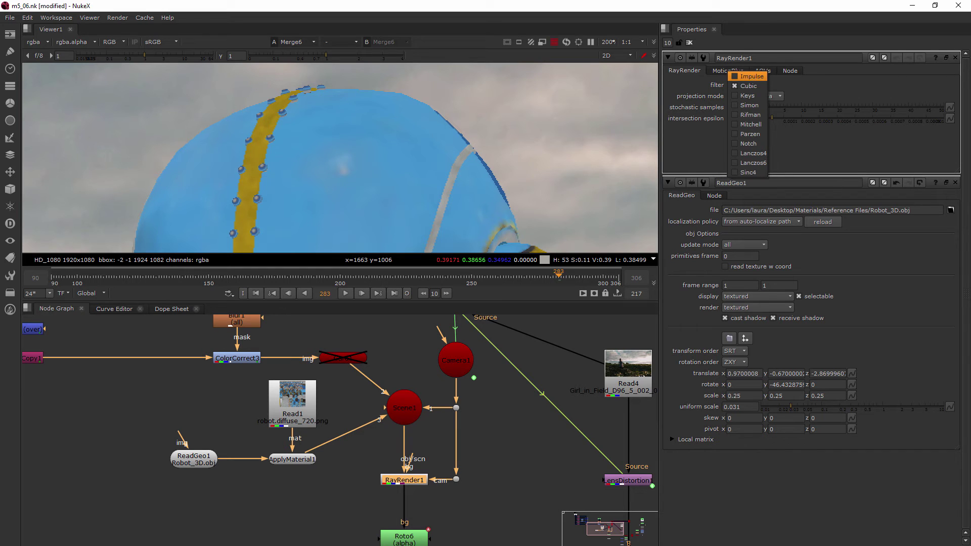
key(Escape)
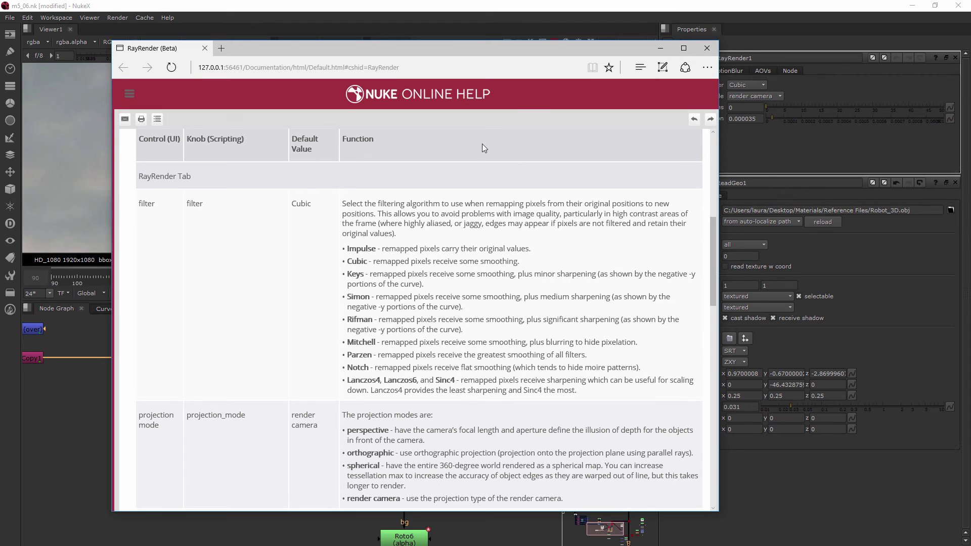
Drag the Nuke Online Help window off the left edge of the screen
drag(438, 54, 0, 54)
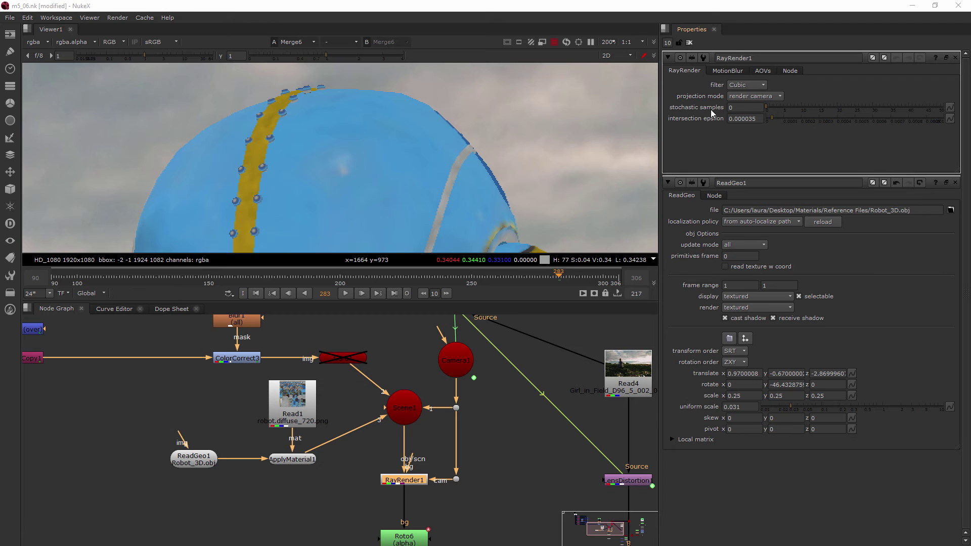
scroll(338, 160, up, 5)
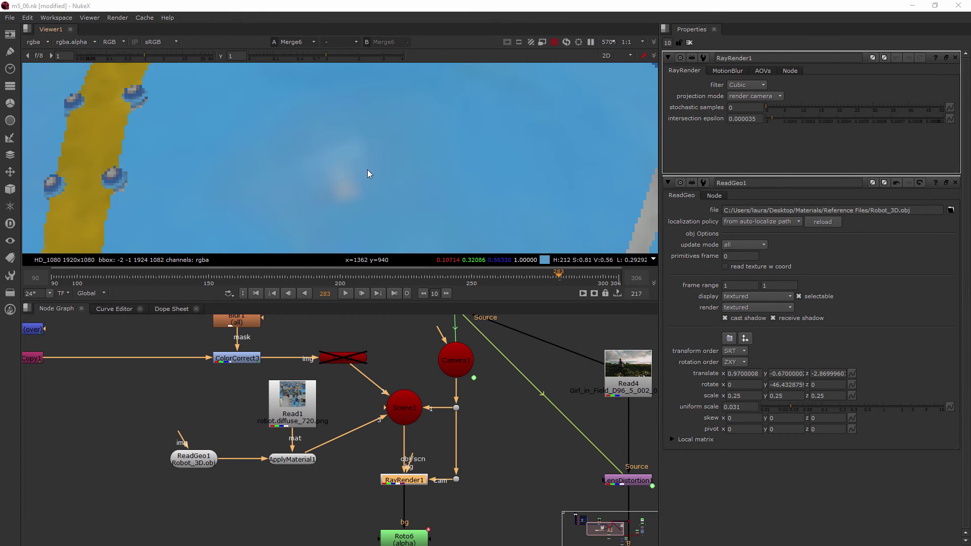
scroll(371, 167, down, 5)
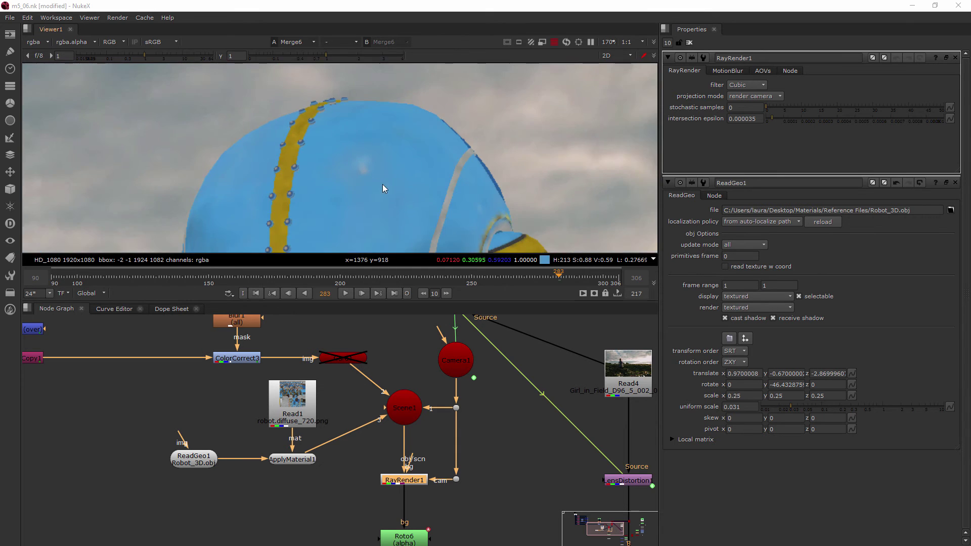
scroll(344, 97, up, 4)
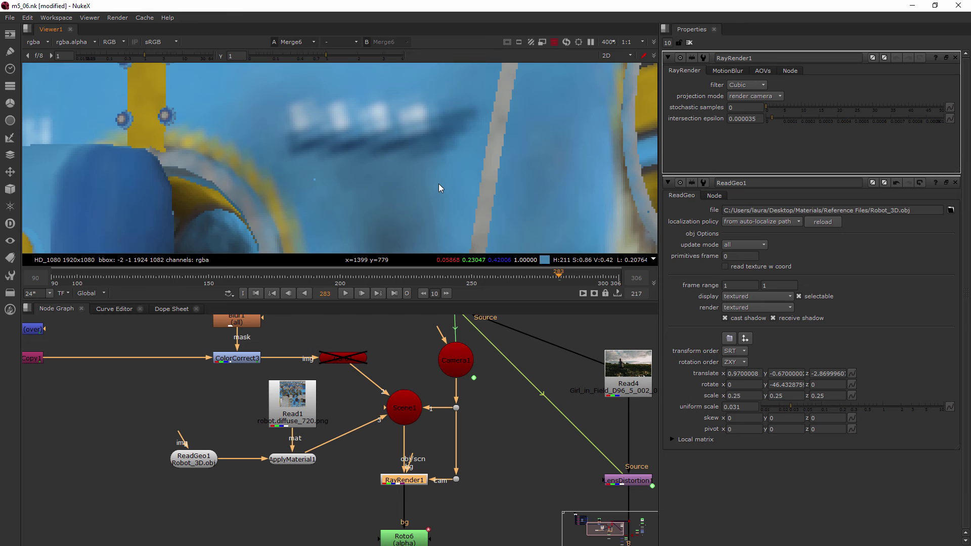
scroll(398, 196, up, 1)
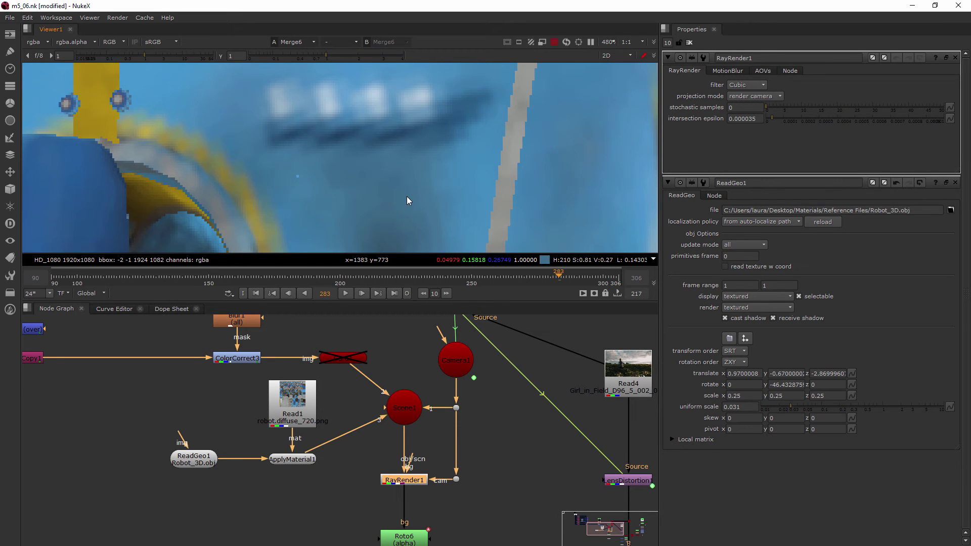
click(750, 88)
click(746, 121)
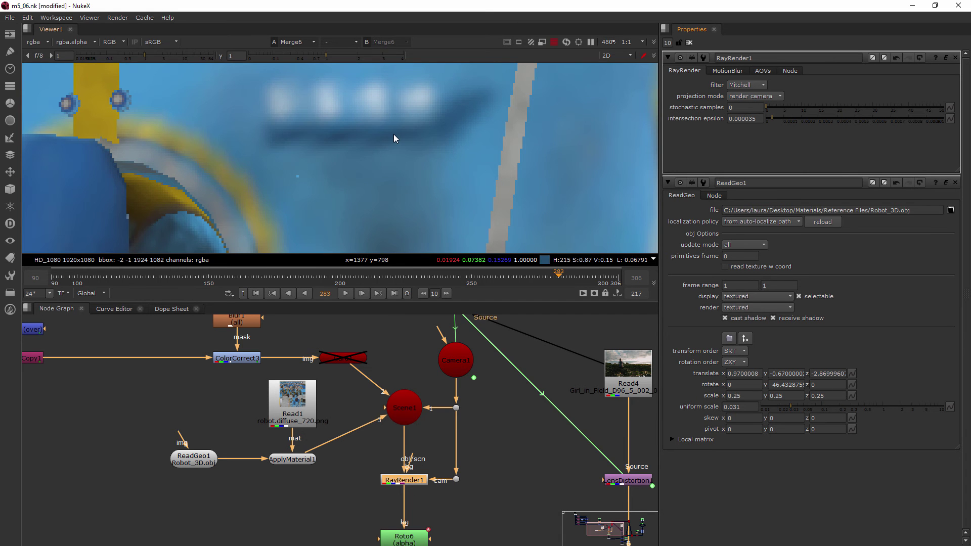
scroll(393, 135, down, 6)
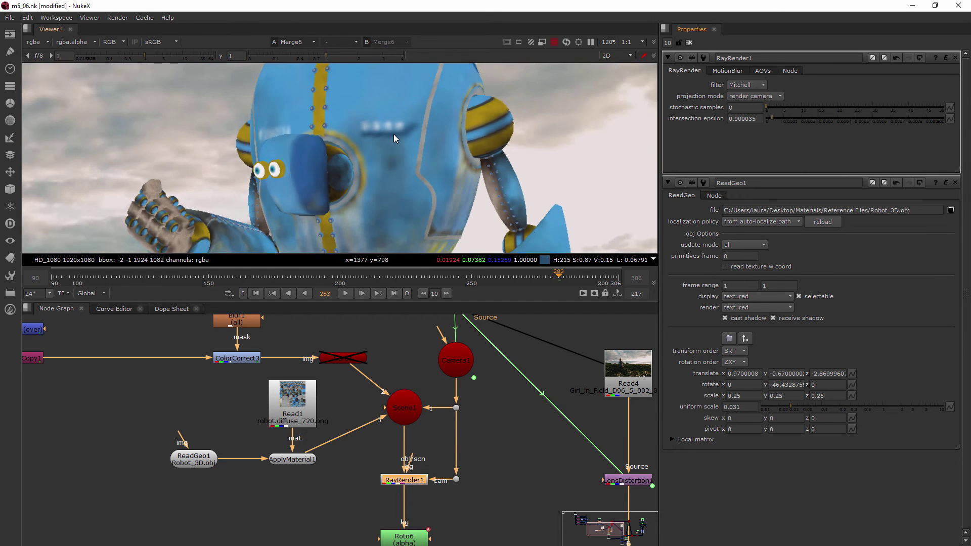
scroll(394, 134, down, 1)
scroll(393, 135, down, 1)
scroll(394, 134, up, 1)
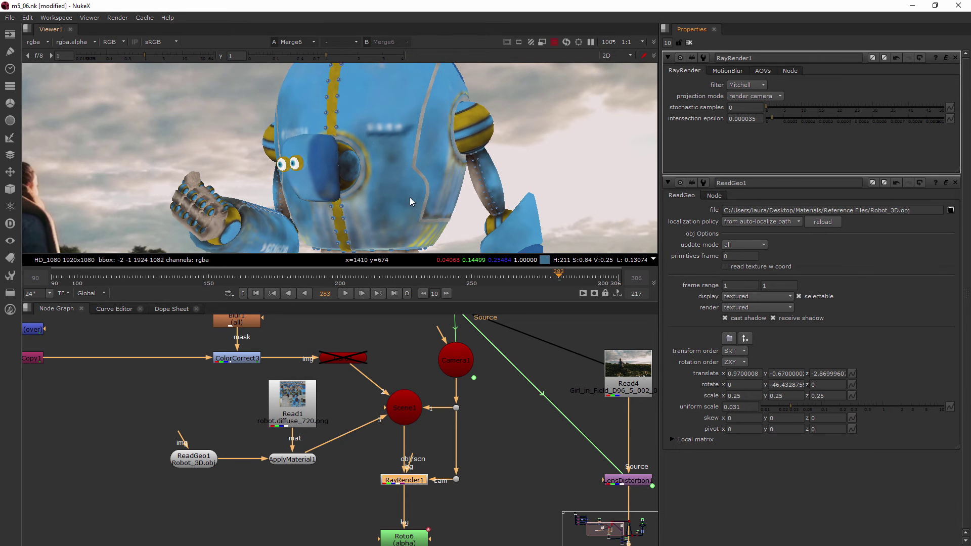
scroll(409, 198, down, 4)
scroll(410, 197, up, 3)
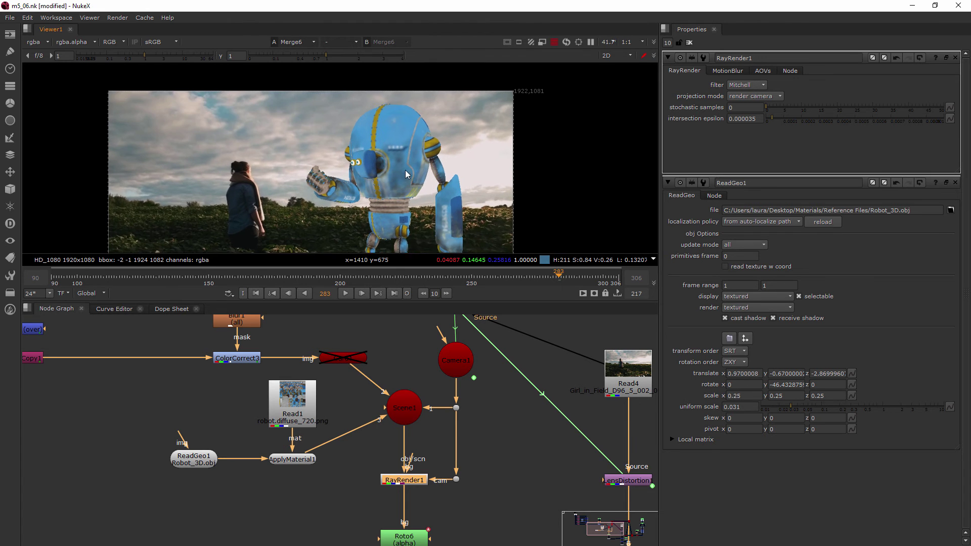
scroll(400, 186, up, 3)
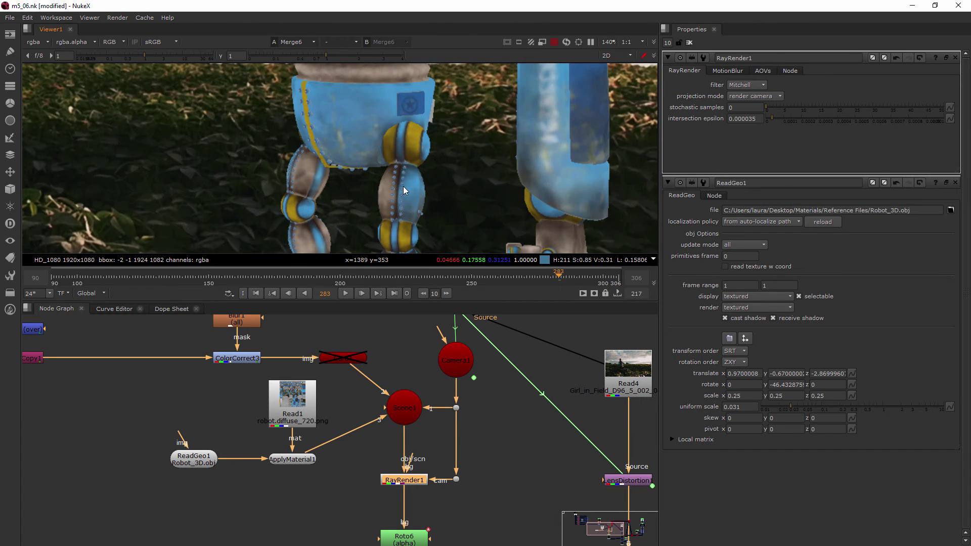
scroll(572, 113, up, 3)
scroll(566, 118, down, 5)
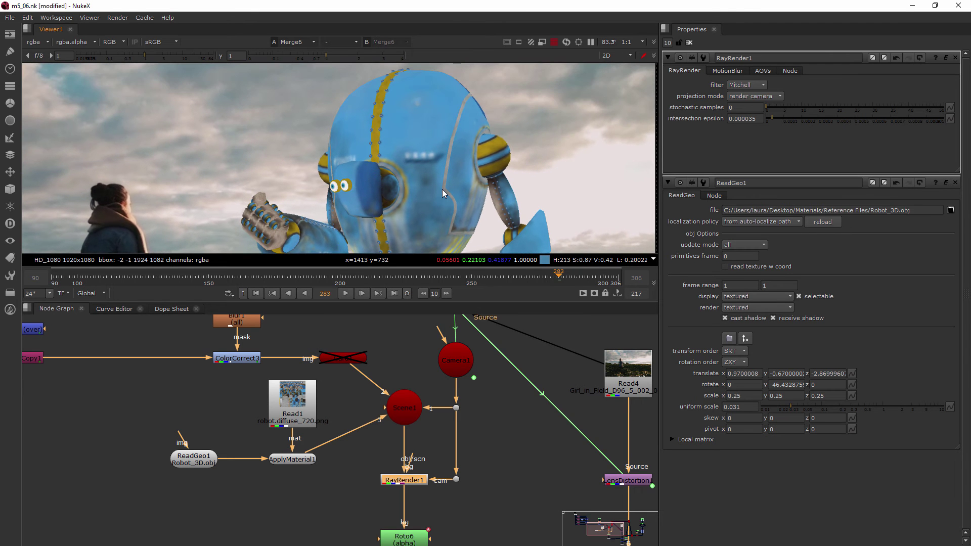
scroll(417, 86, up, 2)
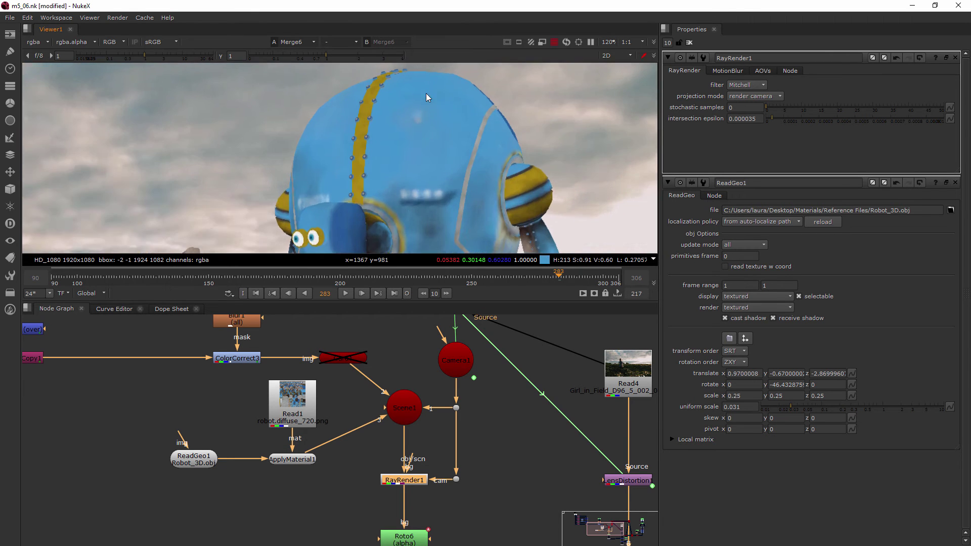
middle_drag(426, 94, 448, 186)
scroll(455, 185, up, 2)
scroll(407, 154, up, 2)
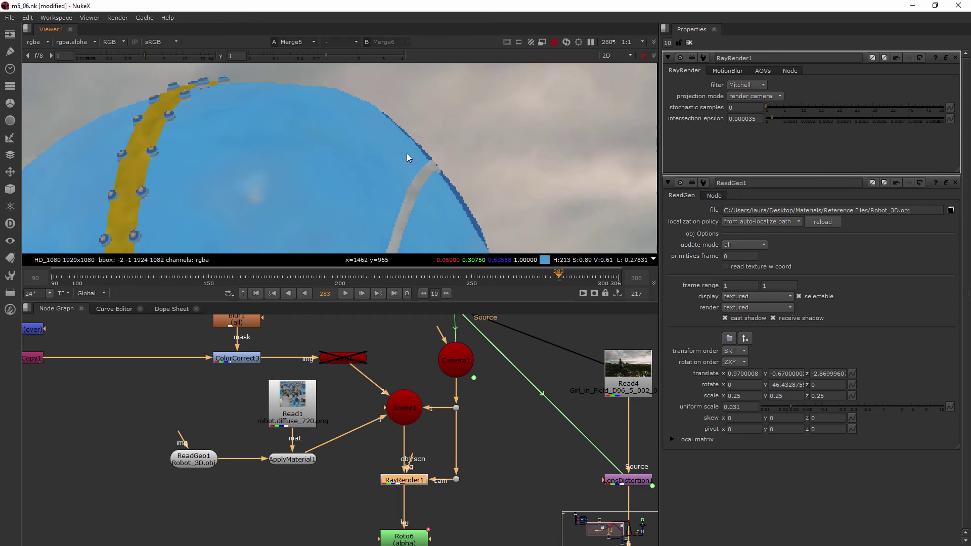
scroll(365, 85, up, 2)
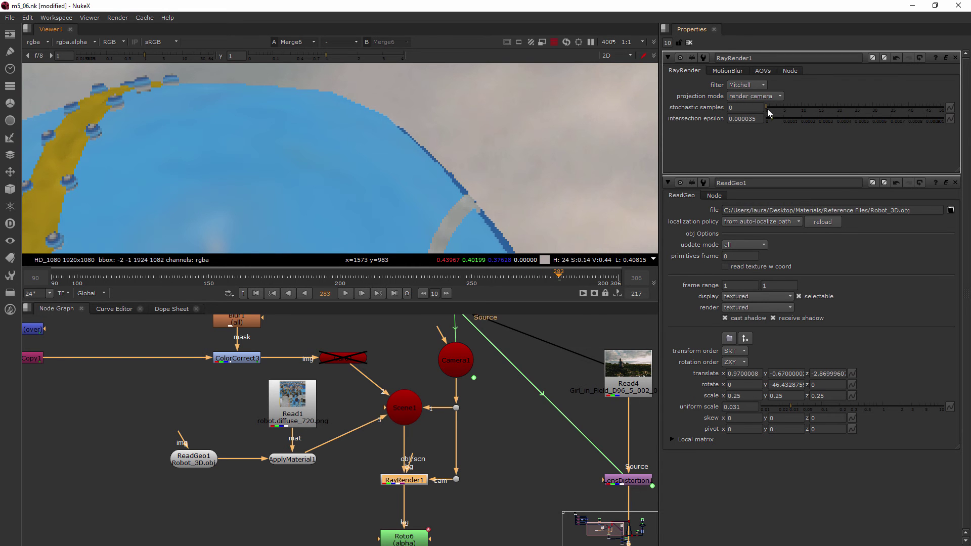
Adjust RayRender1's stochastic samples slider, overshooting to 47, then settle it at 8
drag(768, 108, 772, 112)
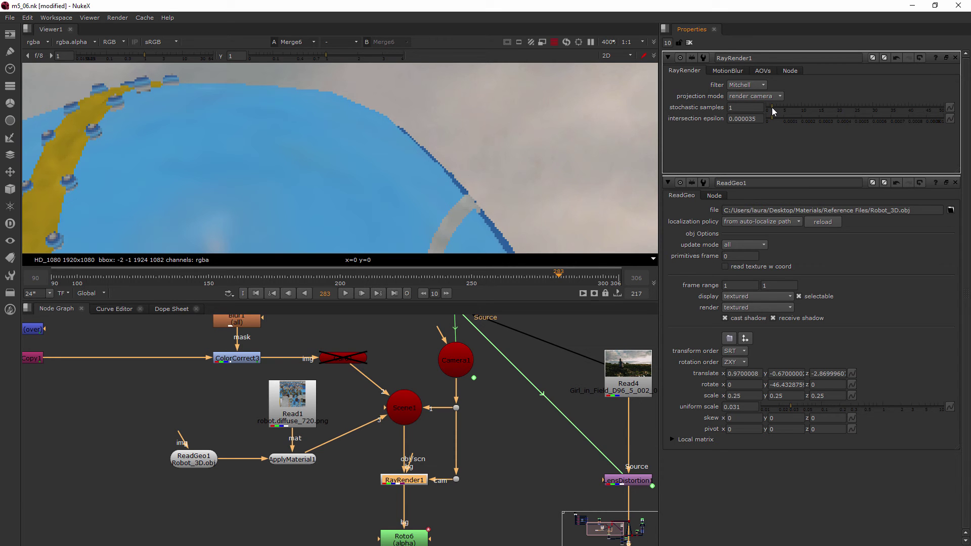
drag(773, 109, 777, 109)
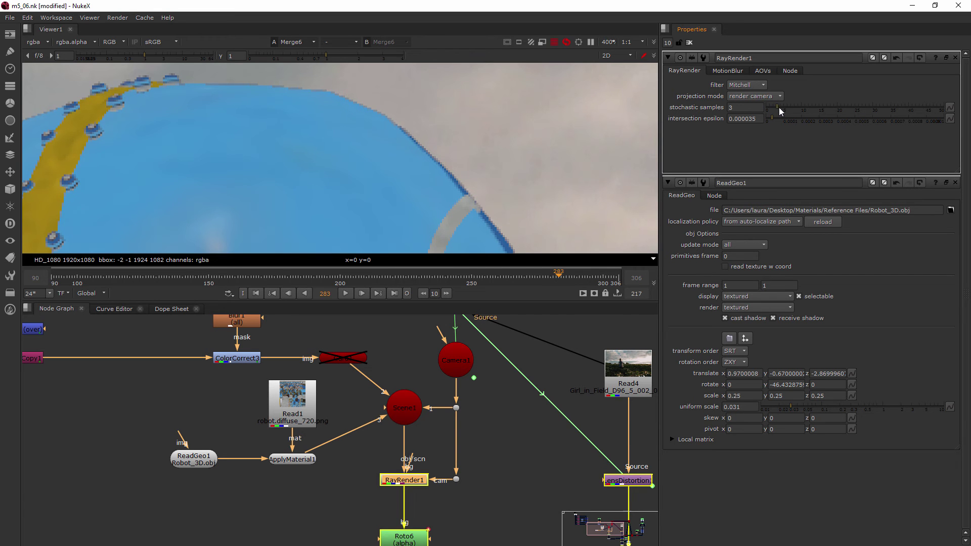
drag(779, 107, 844, 112)
click(924, 109)
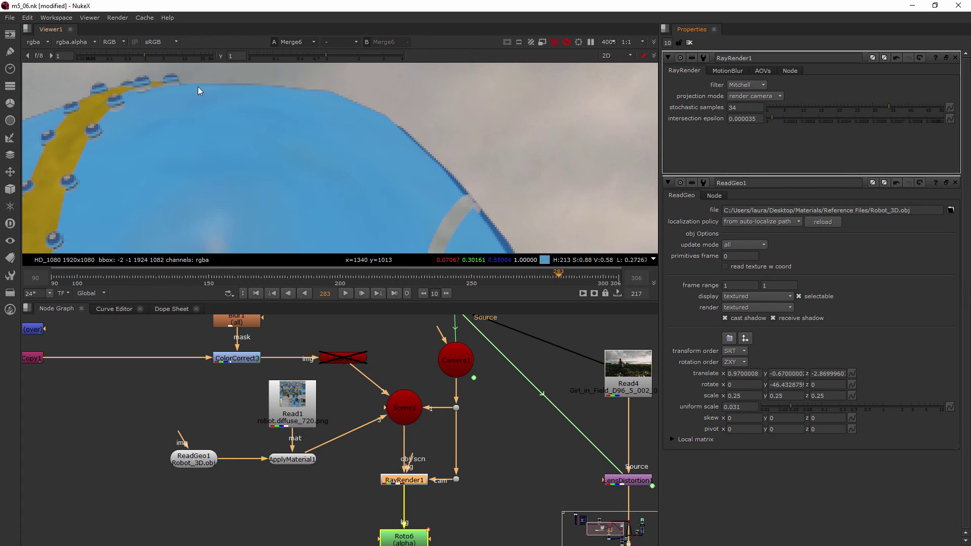
key(ctrl+z)
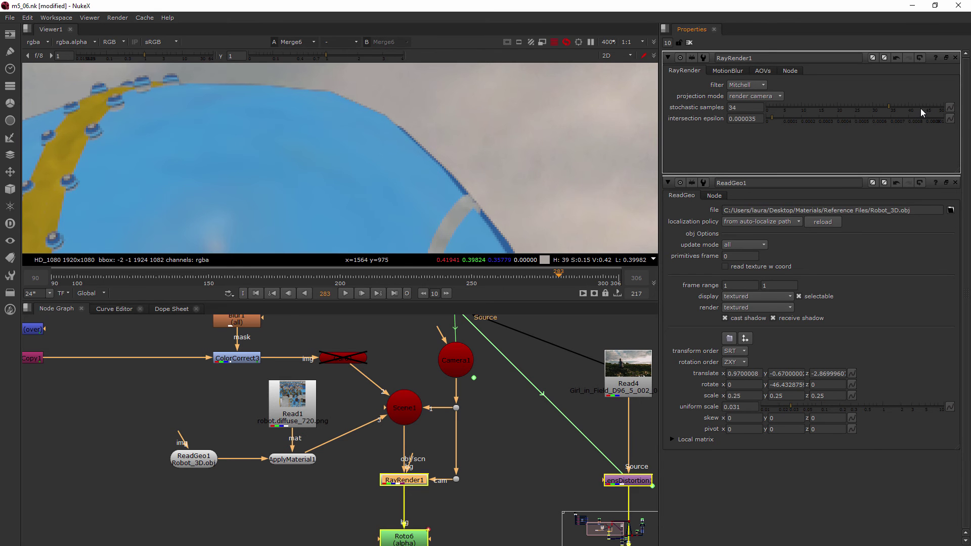
click(934, 109)
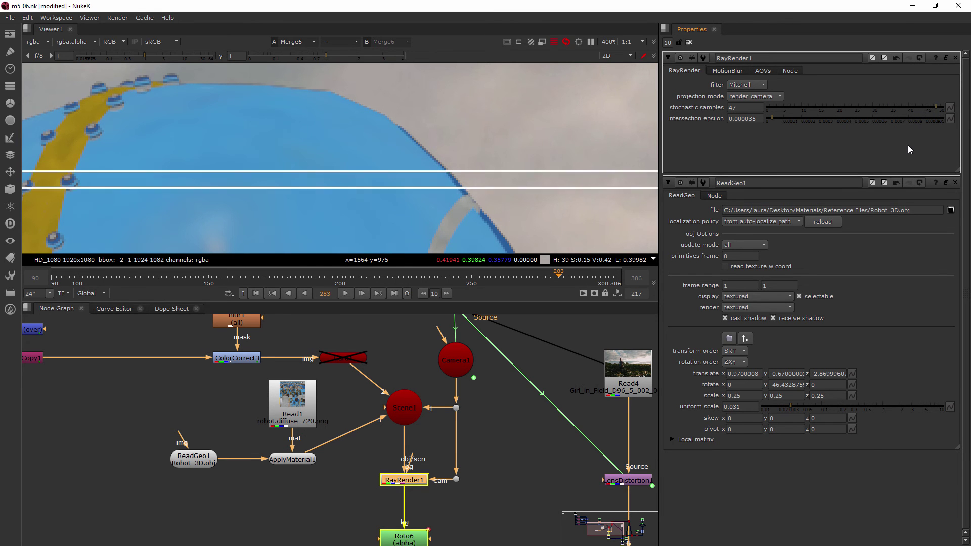
click(807, 108)
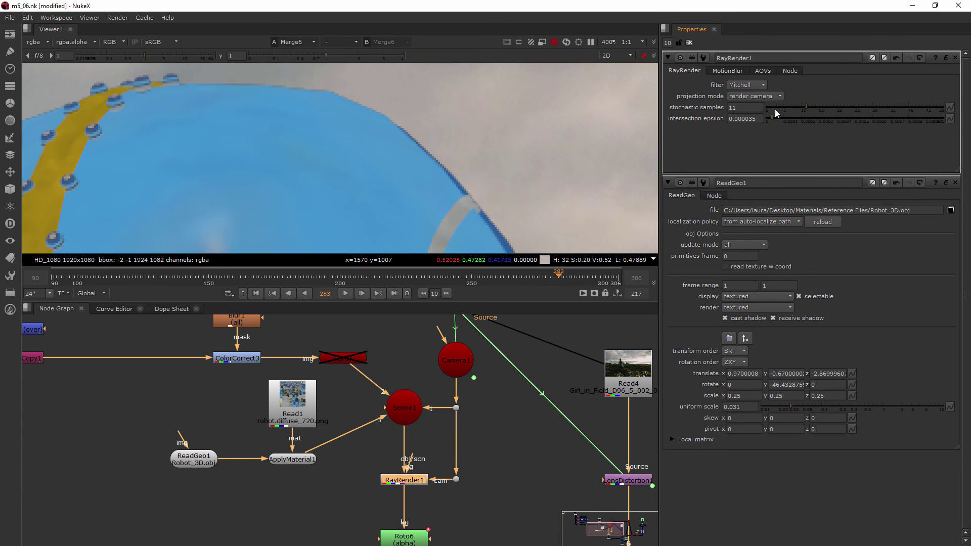
click(791, 107)
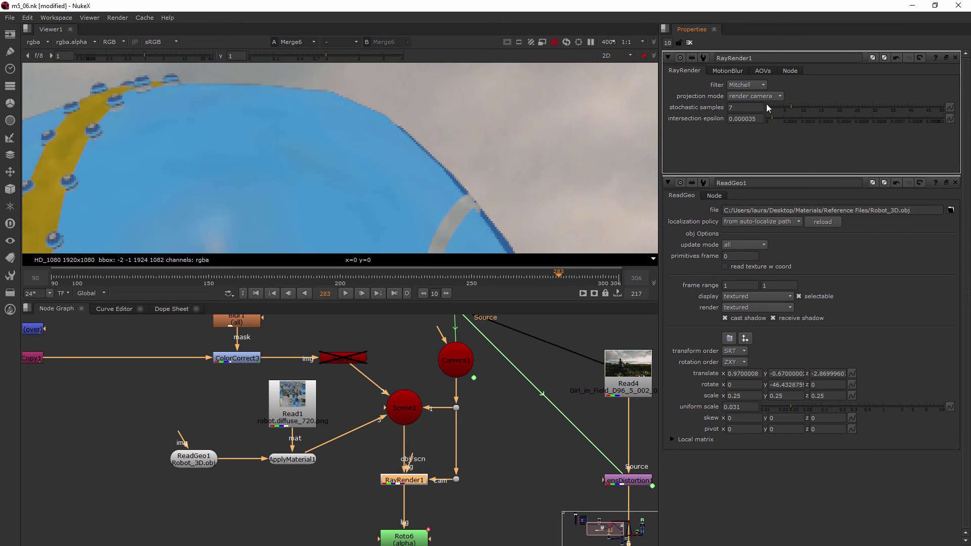
click(794, 109)
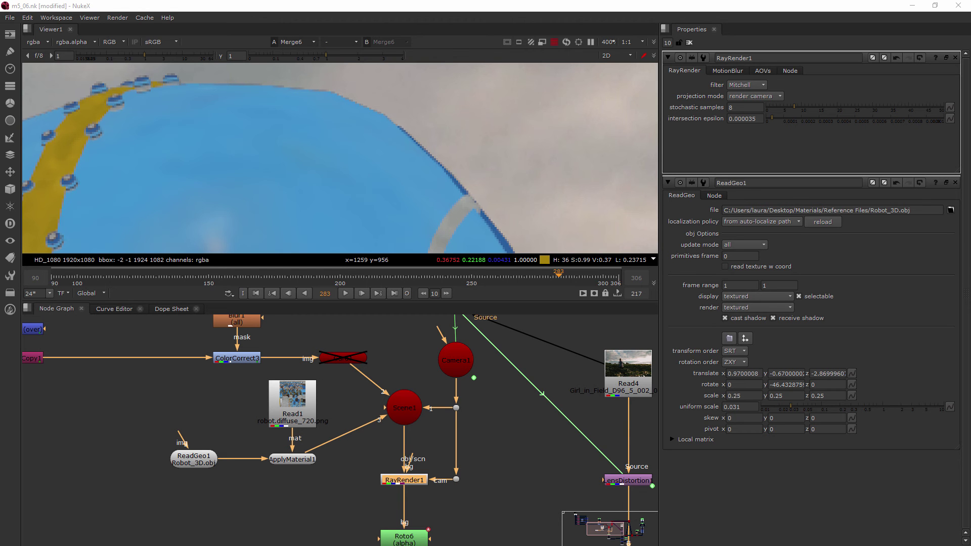
scroll(379, 130, down, 10)
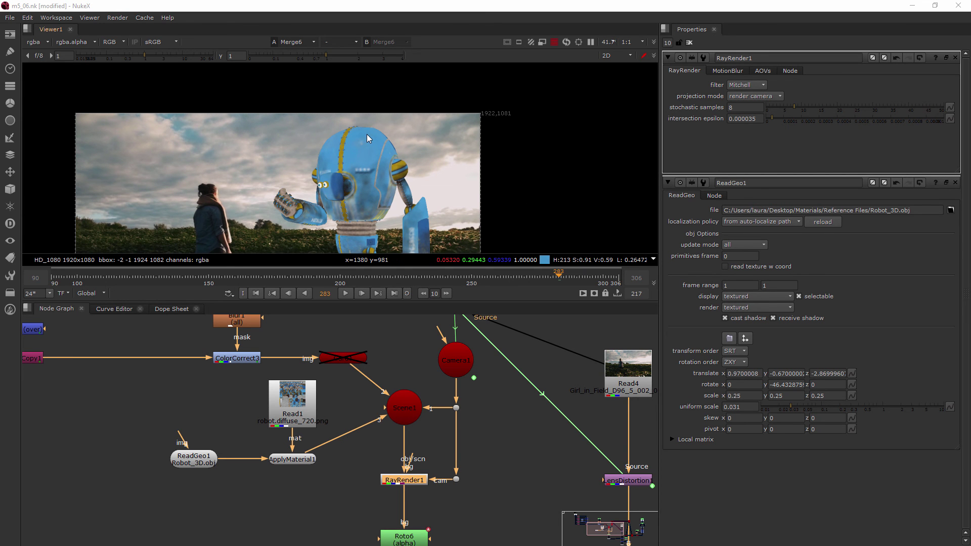
scroll(365, 141, up, 3)
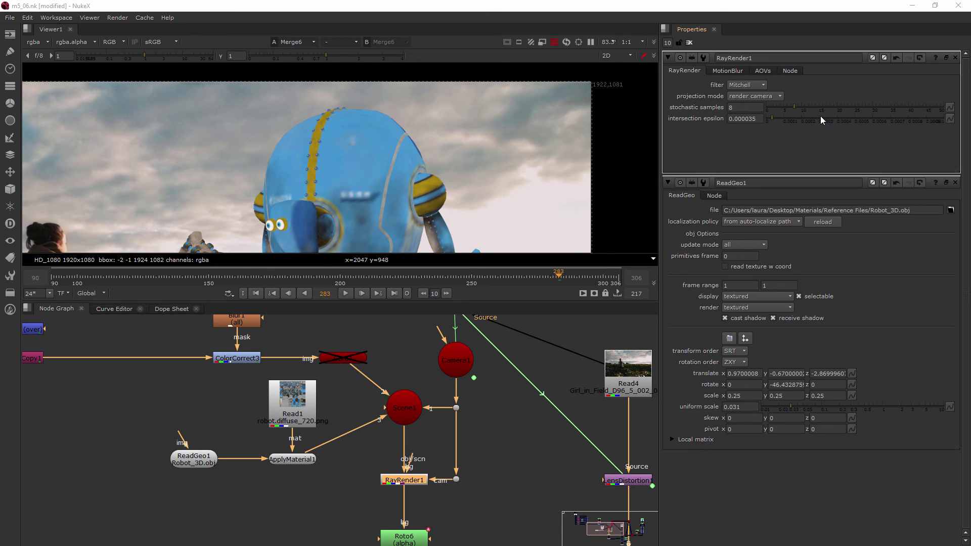
scroll(416, 161, down, 4)
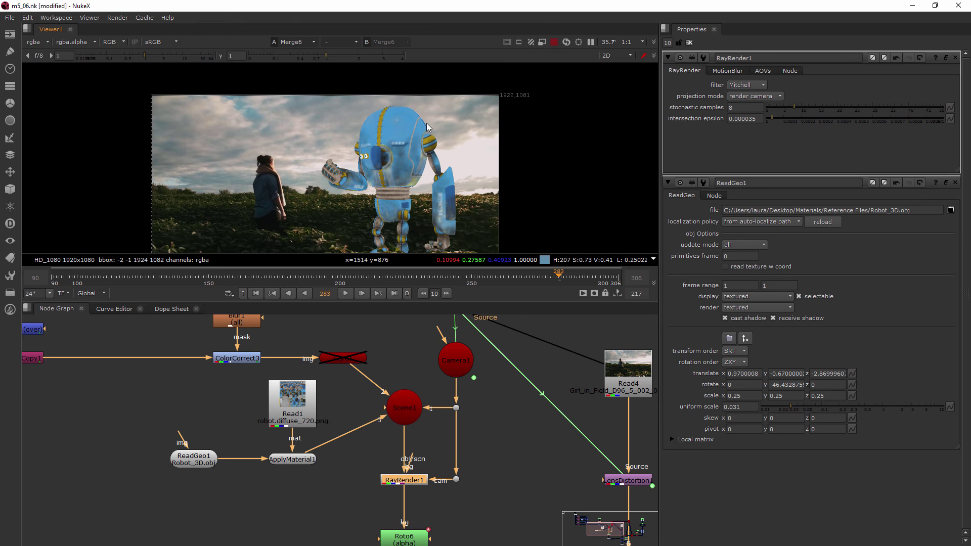
scroll(450, 146, down, 1)
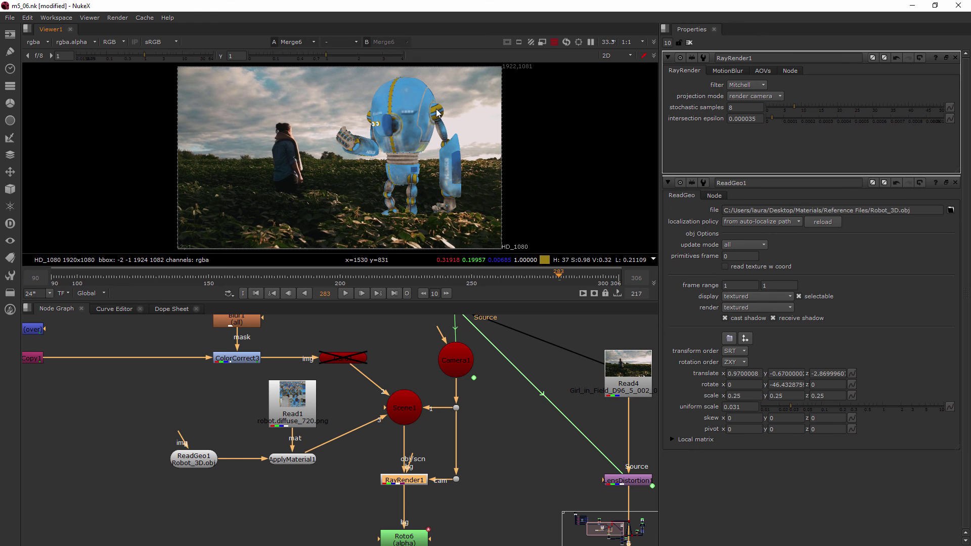
scroll(401, 125, up, 1)
scroll(401, 124, down, 2)
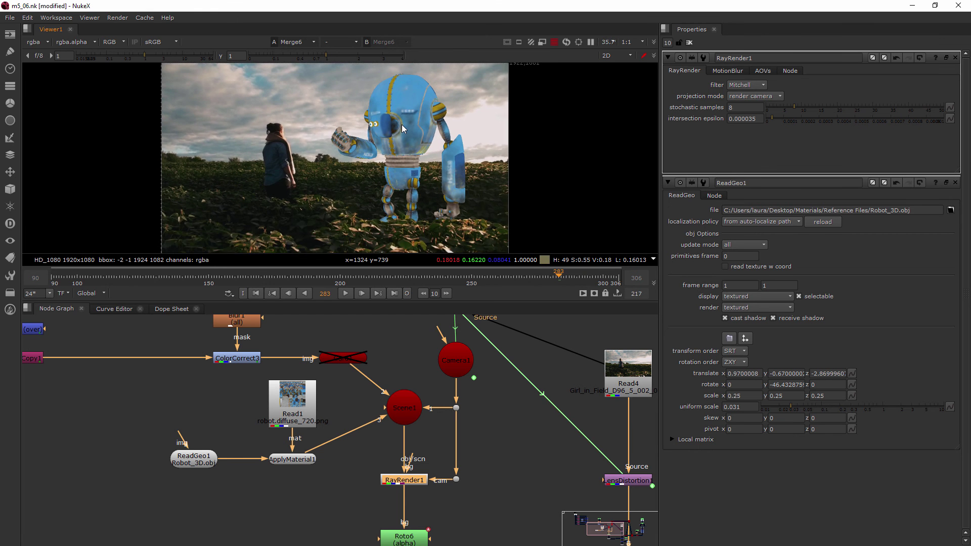
scroll(391, 125, up, 1)
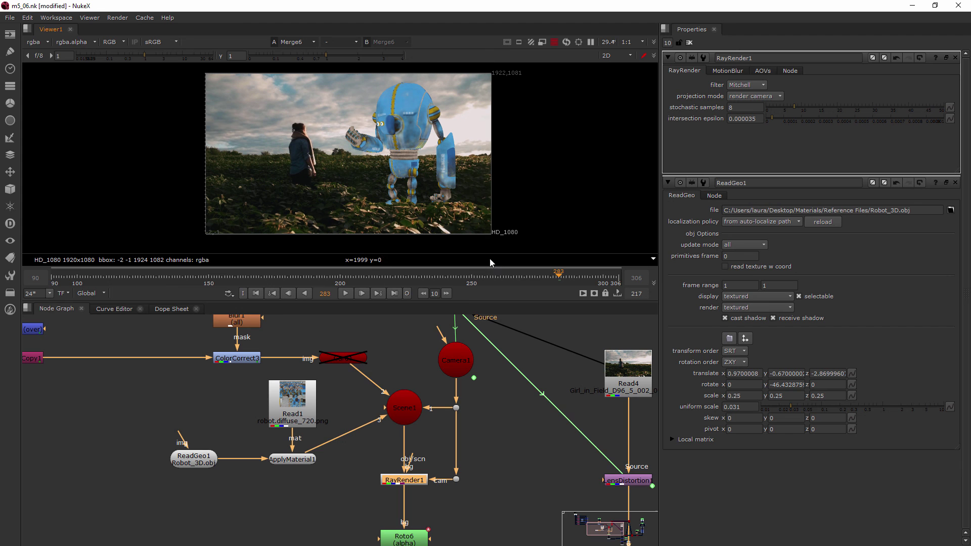
click(354, 359)
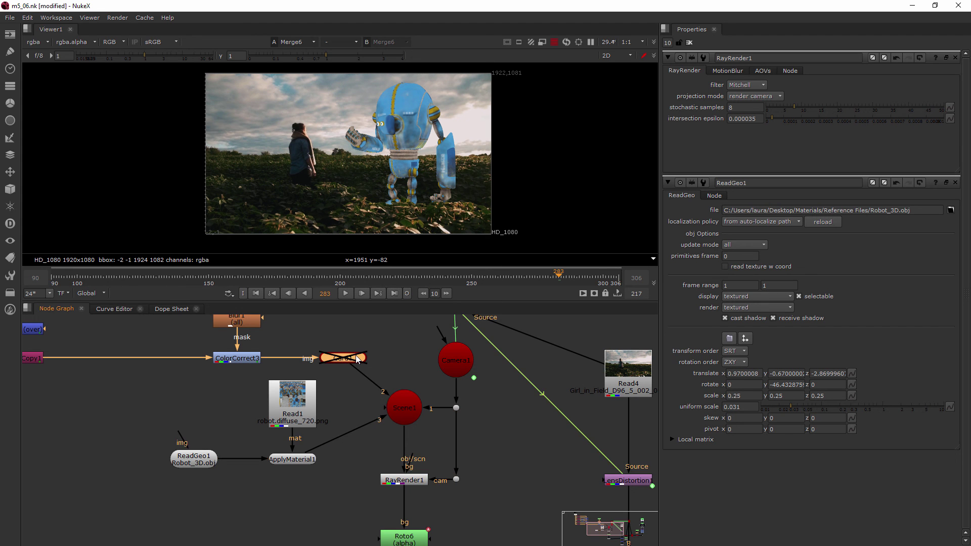
scroll(375, 334, up, 1)
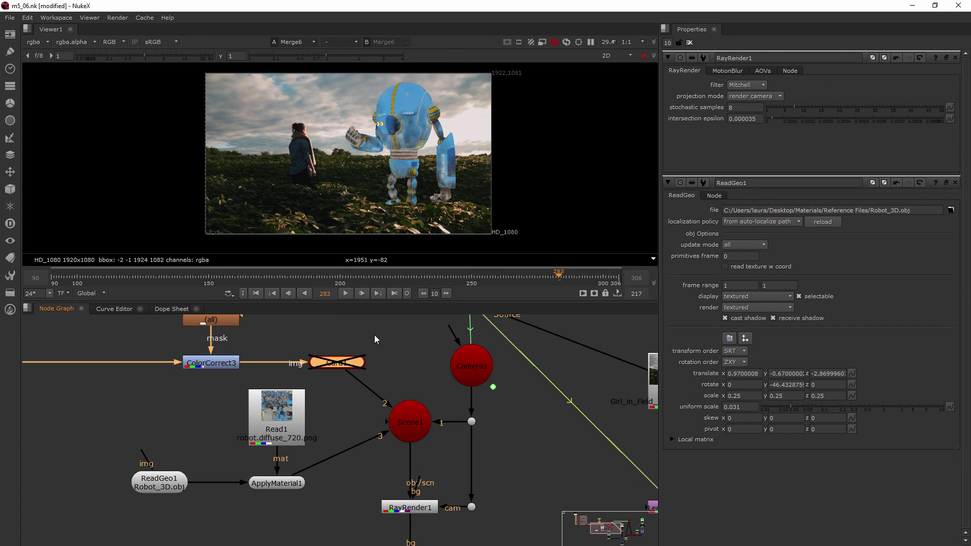